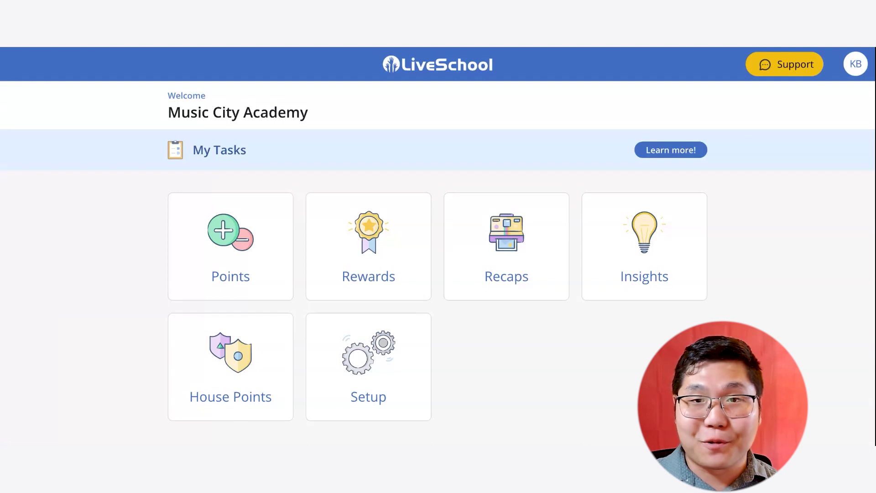
- Open the Setup area from the LiveSchool dashboard
left_click(358, 348)
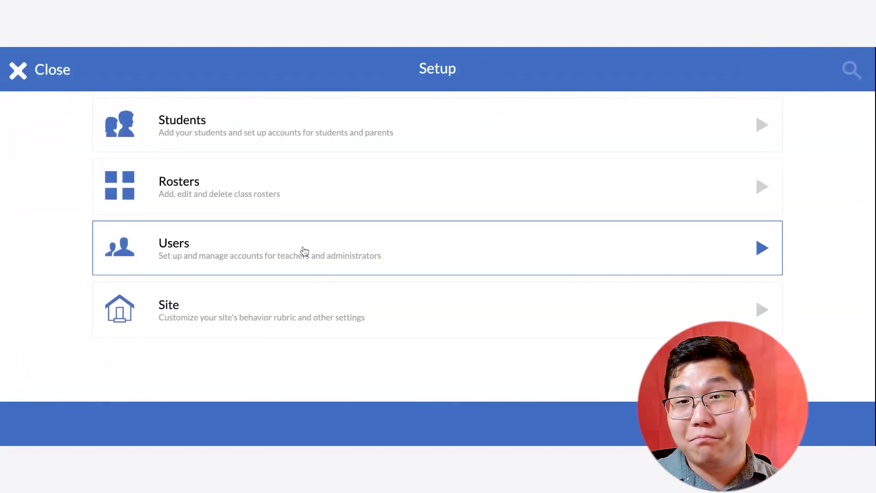
- Open Rosters and look through all 27 class rosters, from 1st Period to Red
left_click(294, 208)
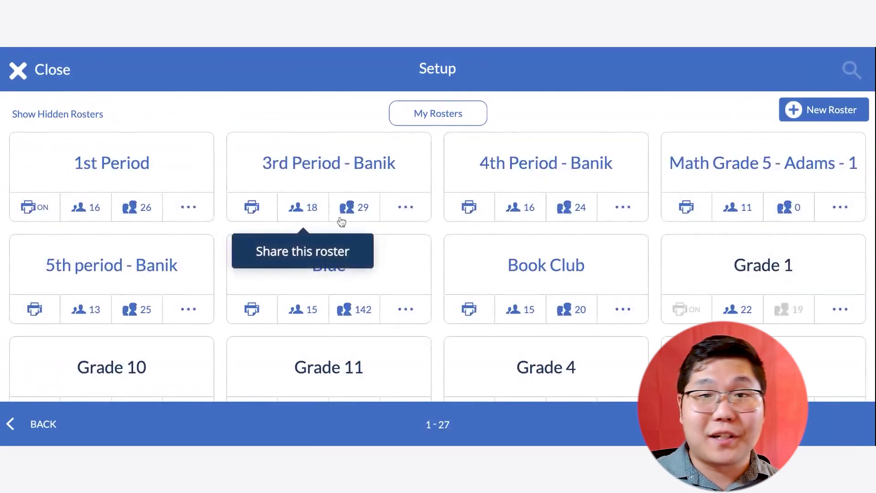
scroll(442, 225, "down", 5)
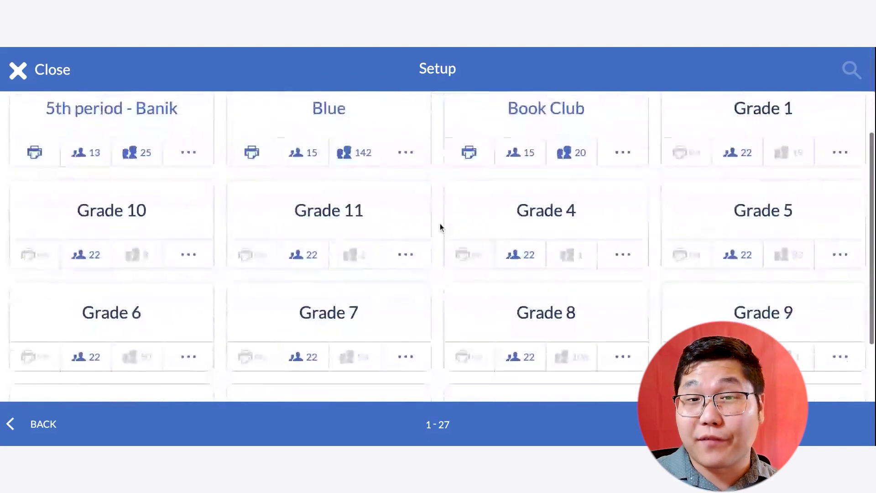
scroll(441, 226, "down", 2)
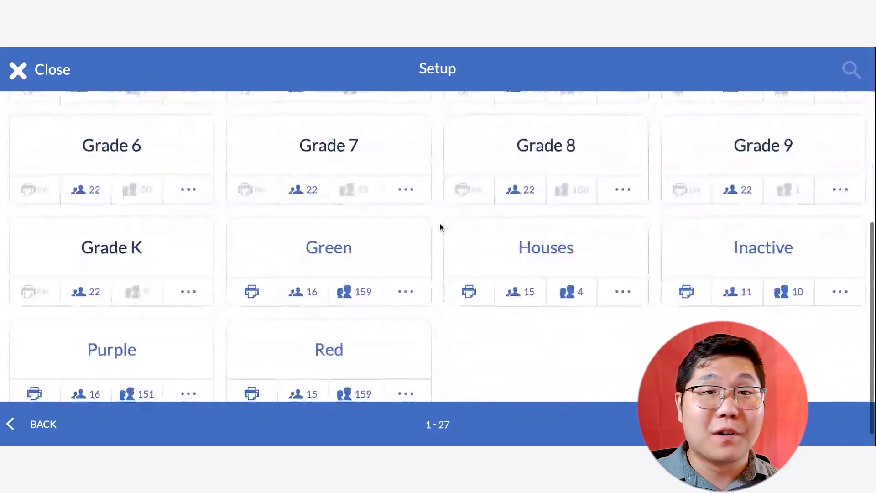
scroll(439, 227, "up", 8)
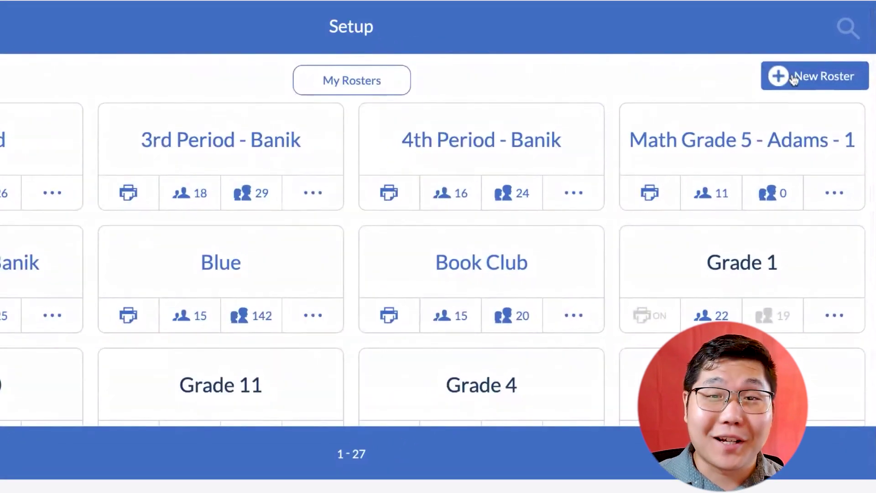
- Create a new roster named 'Kelly Homeroom' and go to its Add Students screen
left_click(793, 78)
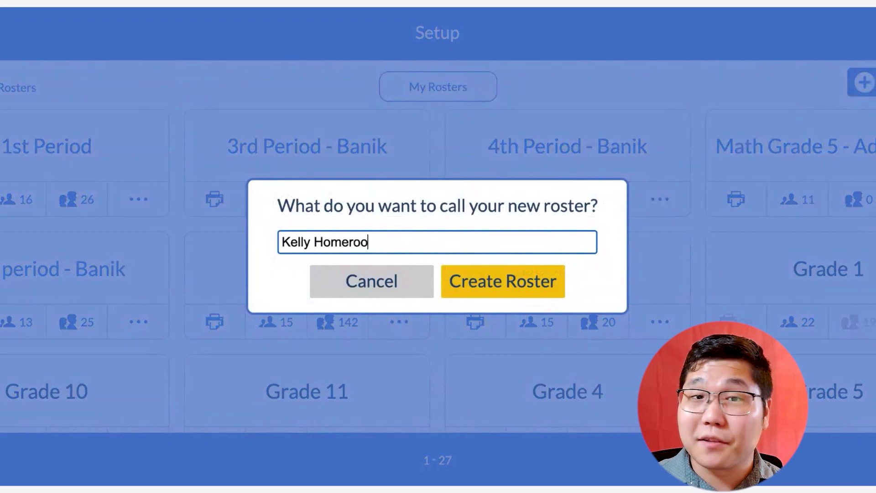
type("Kelly Homeroom")
left_click(559, 281)
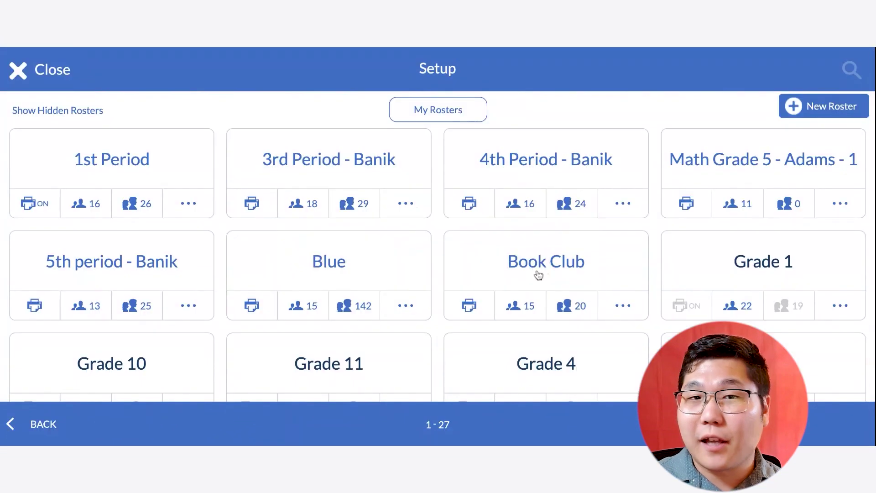
left_click(227, 108)
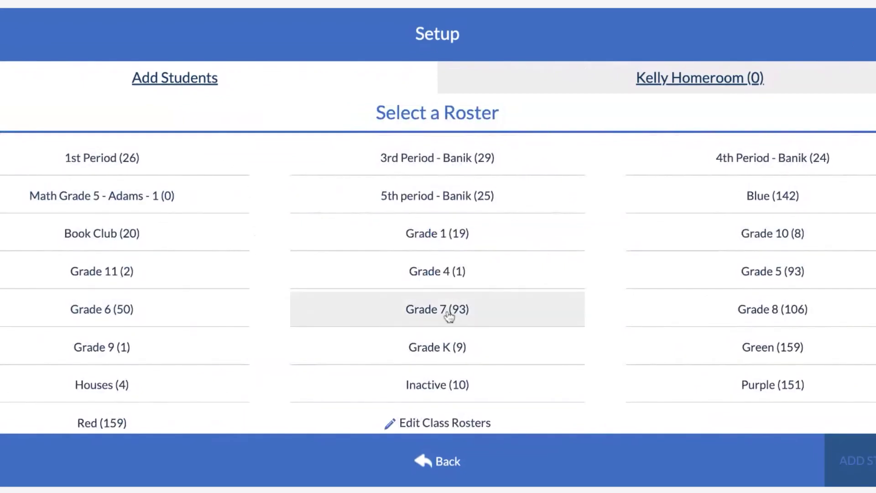
- Choose Grade 8 as the source and select the first four students
left_click(688, 310)
left_click(148, 254)
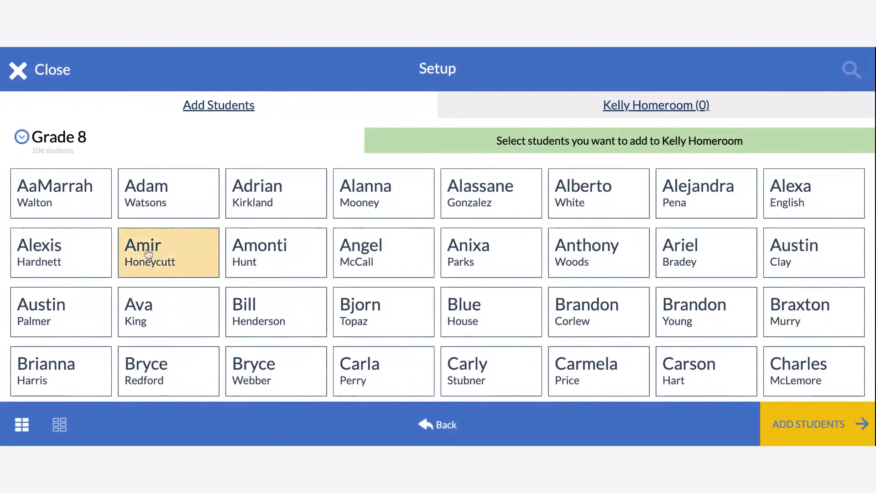
left_click(260, 315)
left_click(489, 259)
left_click(571, 355)
- Select four more Grade 8 students and add all eight to Kelly Homeroom
scroll(577, 355, "down", 10)
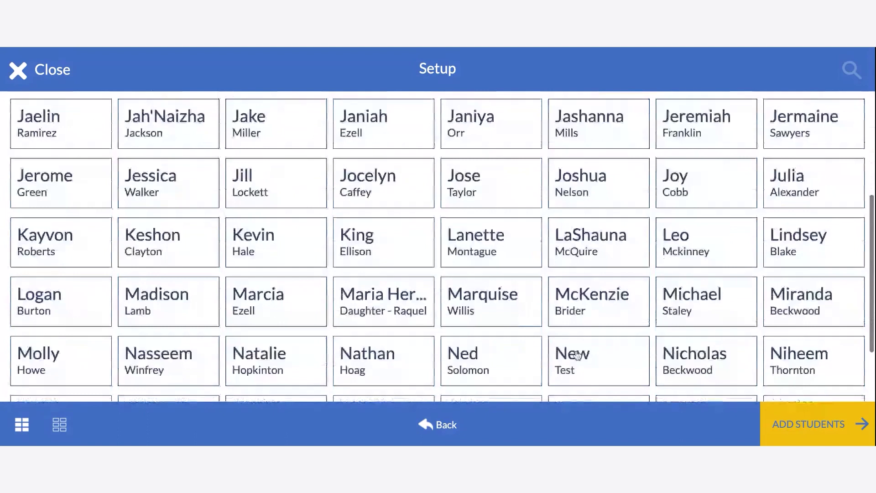
scroll(577, 355, "down", 1)
left_click(470, 314)
left_click(159, 239)
left_click(485, 372)
left_click(681, 367)
left_click(821, 431)
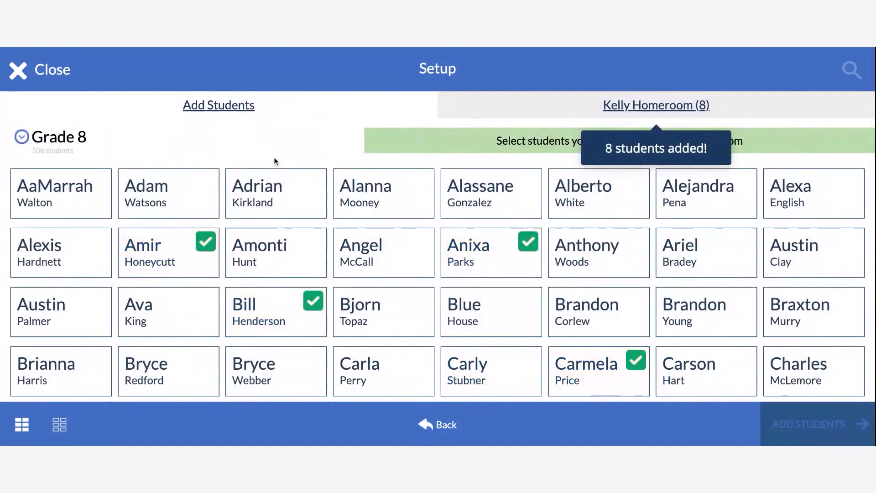
left_click(223, 110)
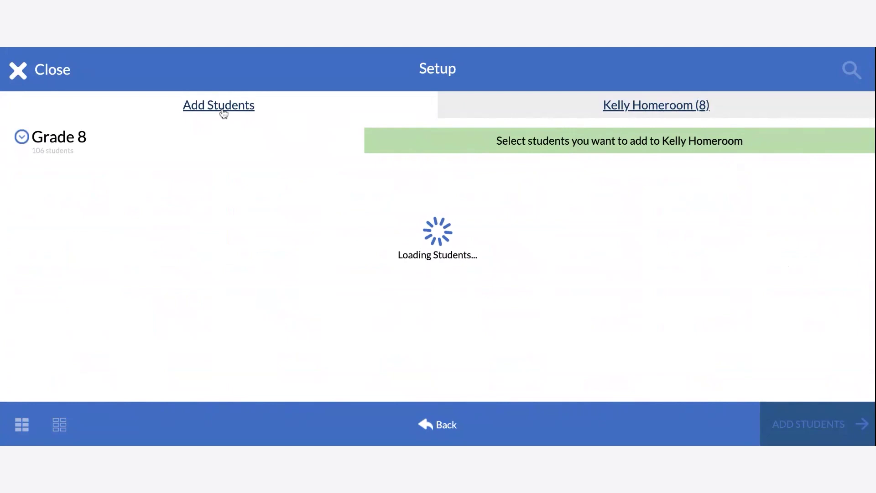
- Add three Grade 7 students to Kelly Homeroom
left_click(402, 301)
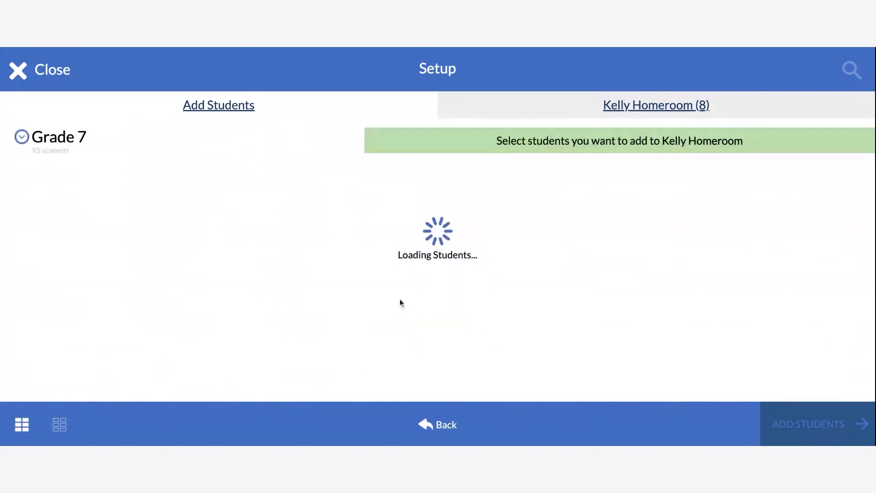
left_click(385, 264)
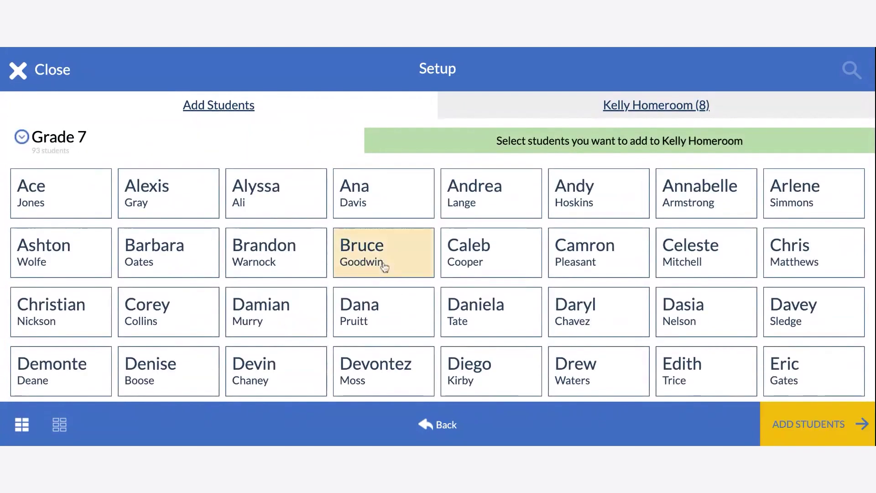
scroll(385, 274, "down", 3)
left_click(311, 323)
left_click(482, 374)
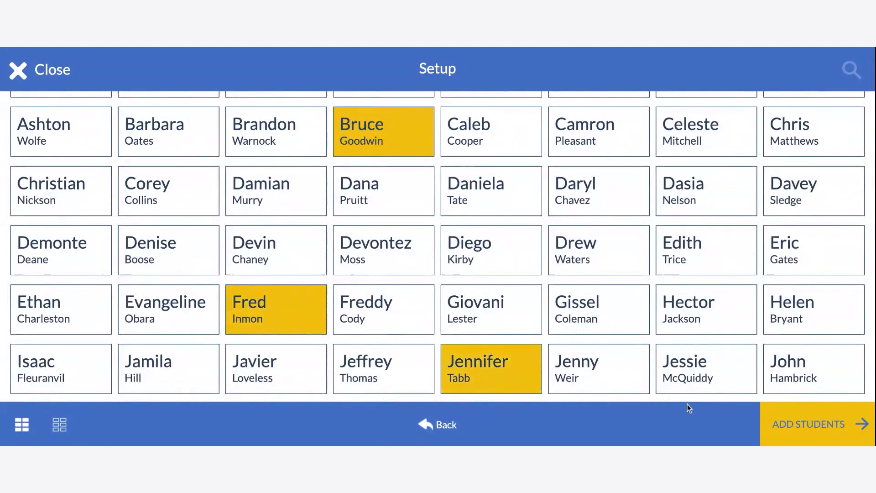
left_click(794, 422)
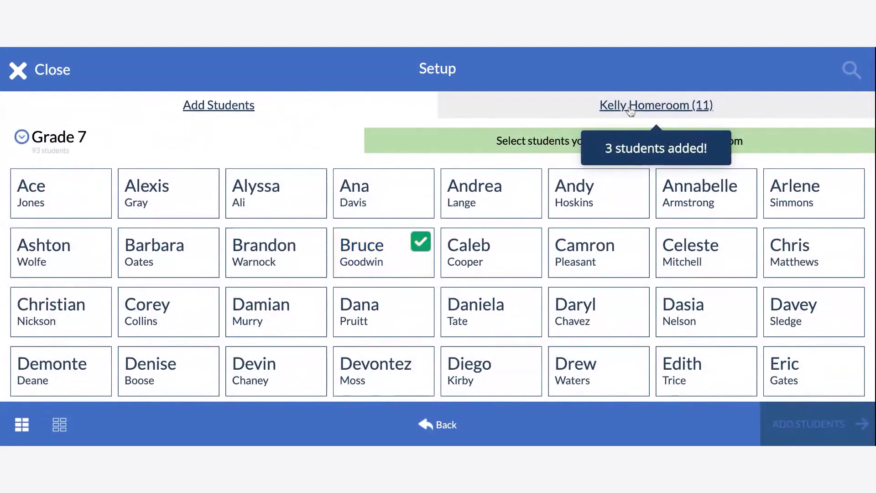
- Review the homeroom's 11 students, then return to the roster list
left_click(630, 112)
scroll(665, 249, "down", 1)
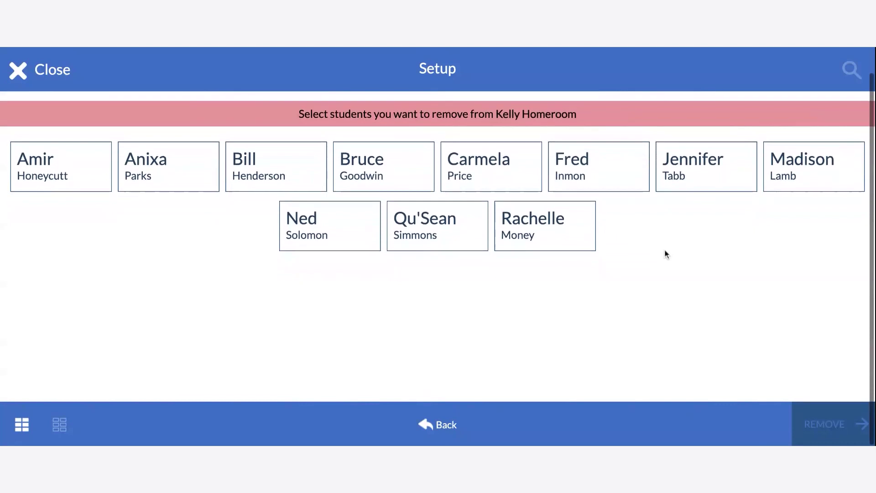
scroll(428, 372, "up", 1)
left_click(433, 423)
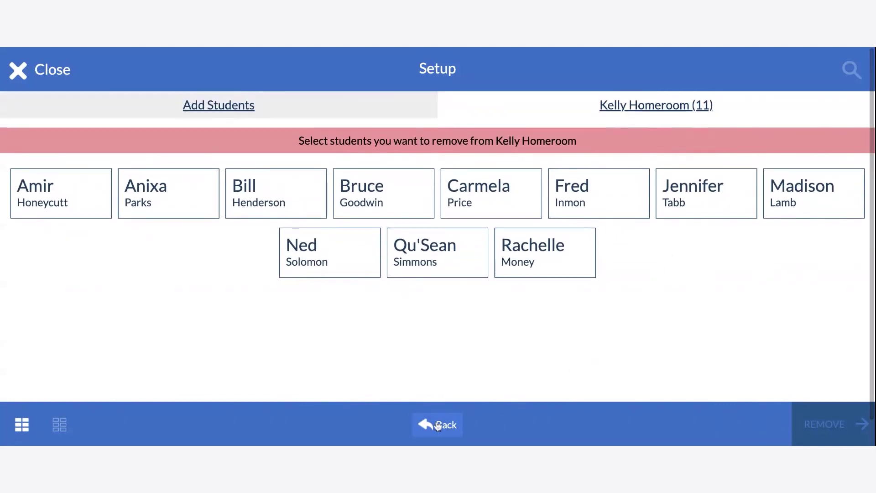
scroll(727, 394, "down", 6)
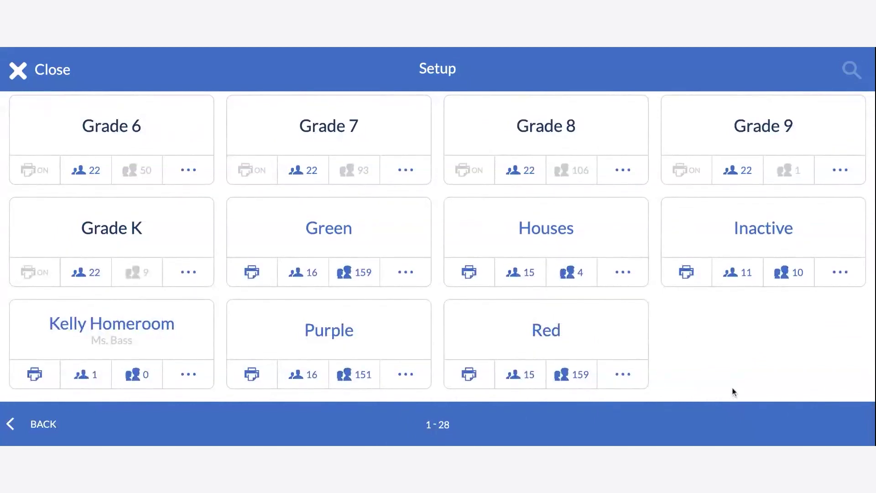
- Share the Kelly Homeroom roster with other staff from its card
scroll(730, 388, "up", 1)
scroll(729, 382, "down", 1)
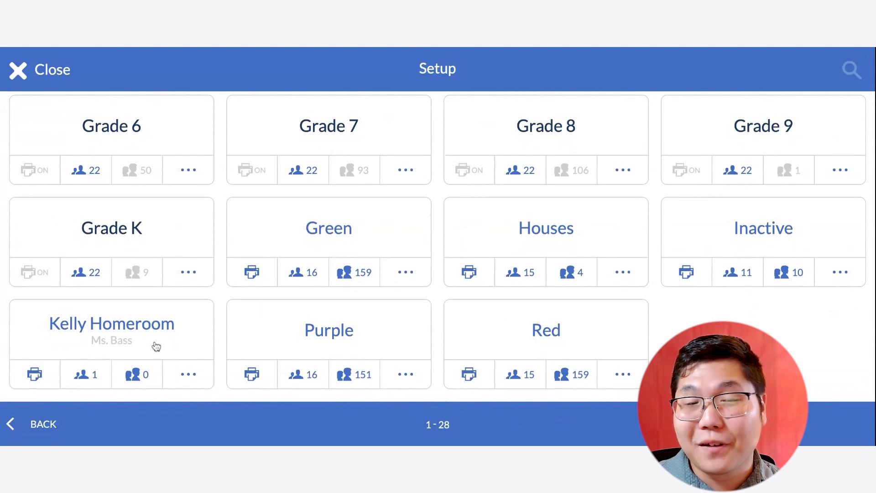
left_click(83, 375)
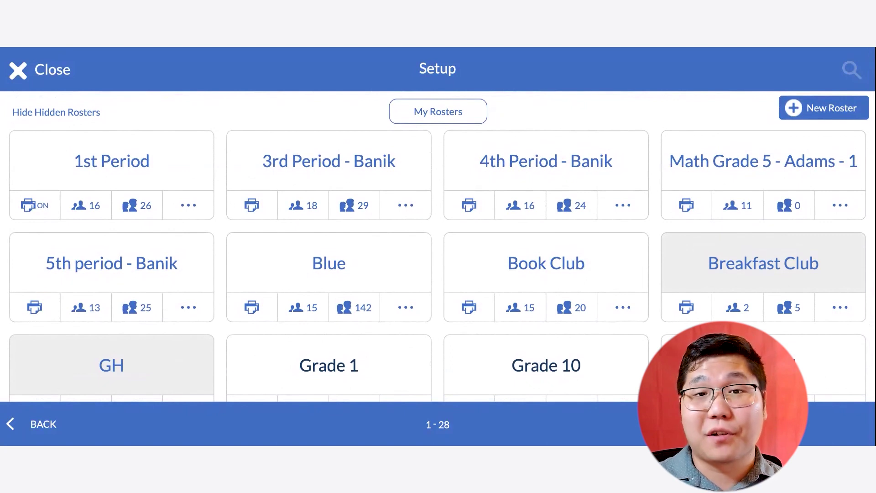
- Hide the Inactive roster through its options menu and confirm
scroll(205, 201, "down", 10)
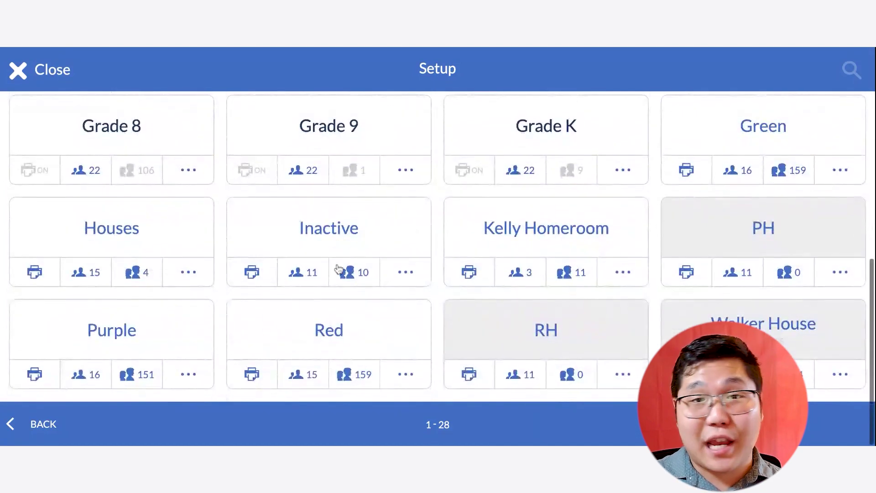
left_click(406, 272)
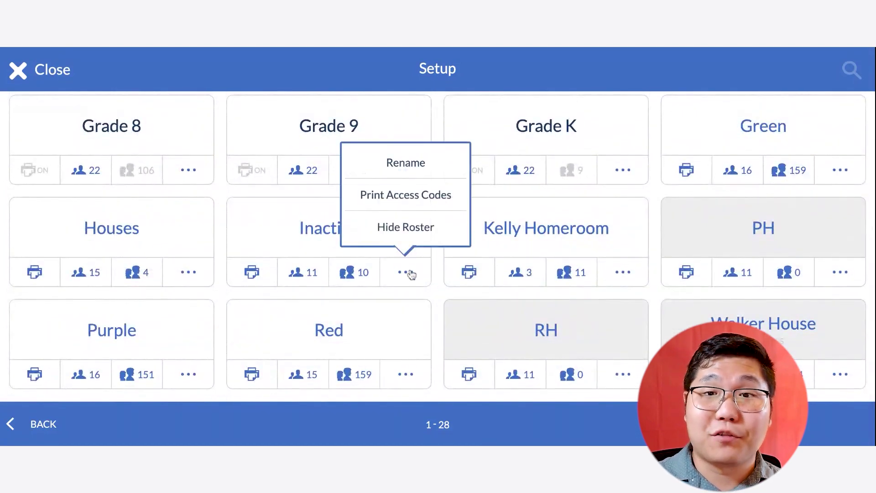
left_click(406, 236)
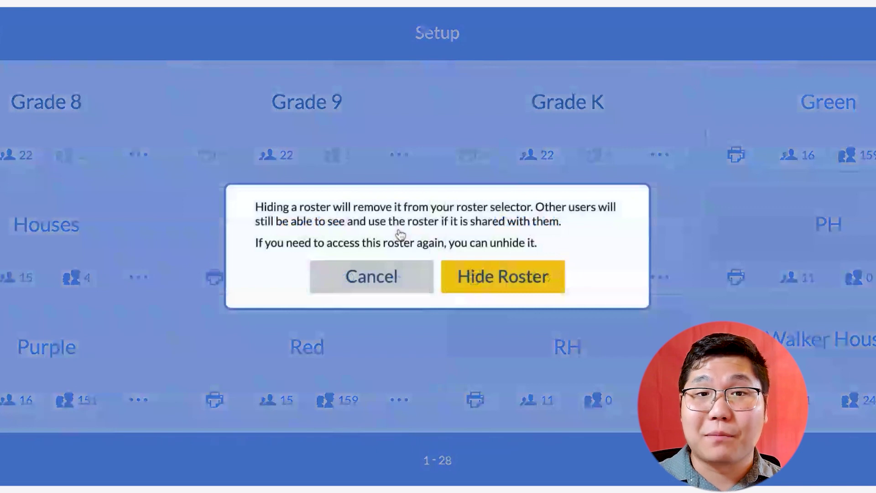
left_click(482, 285)
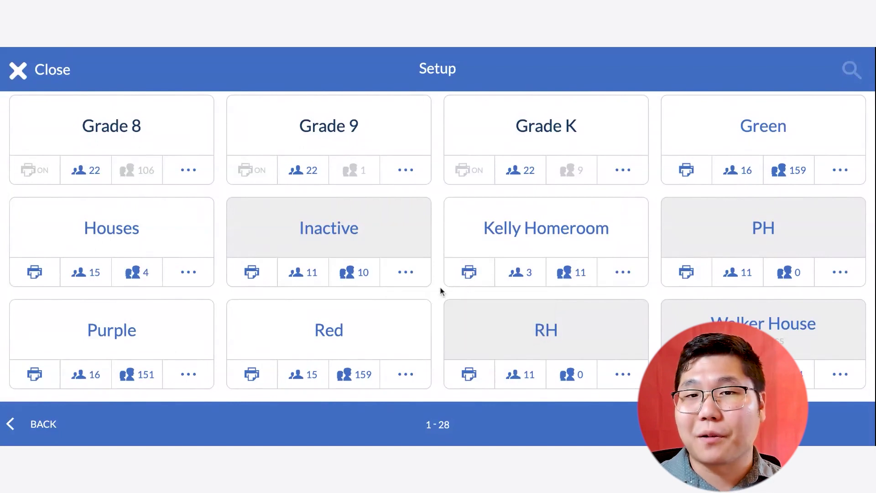
scroll(219, 272, "up", 10)
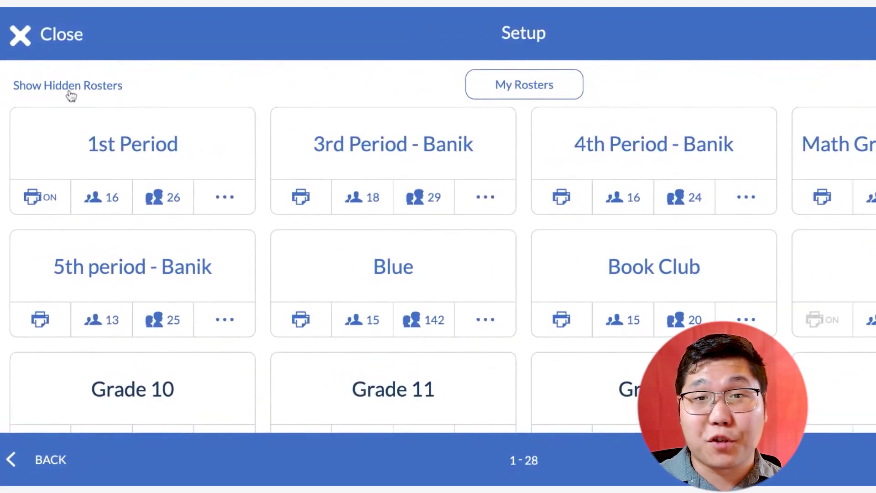
- Show hidden rosters and unhide the Inactive roster
left_click(76, 114)
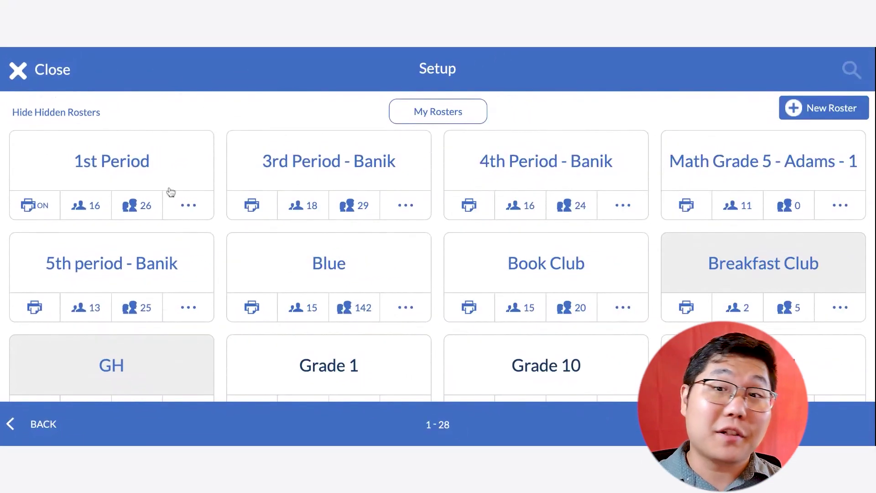
scroll(204, 198, "down", 5)
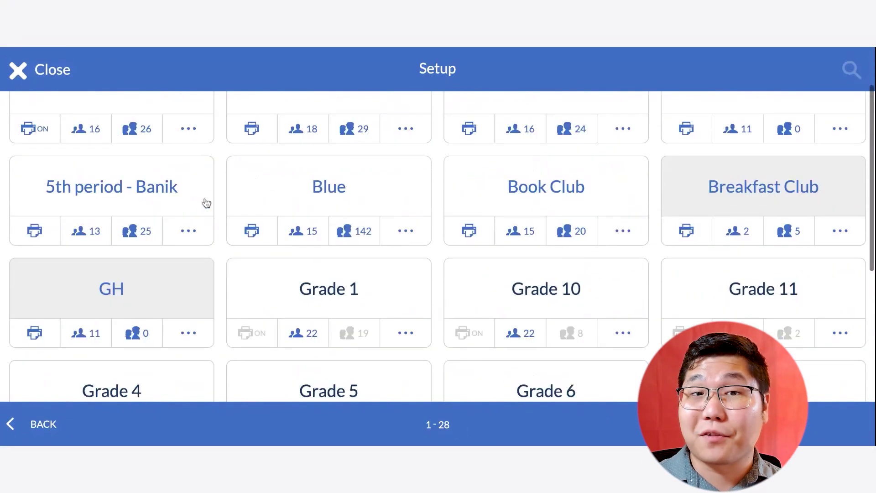
scroll(206, 203, "down", 3)
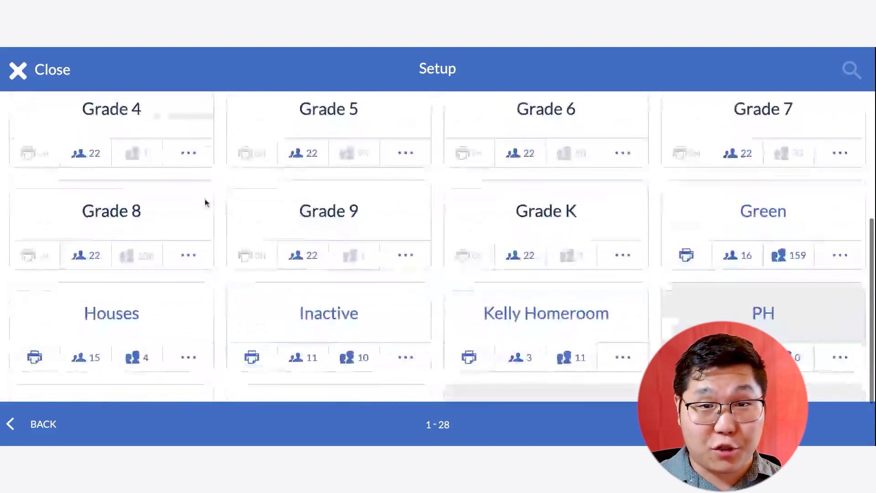
scroll(206, 202, "down", 2)
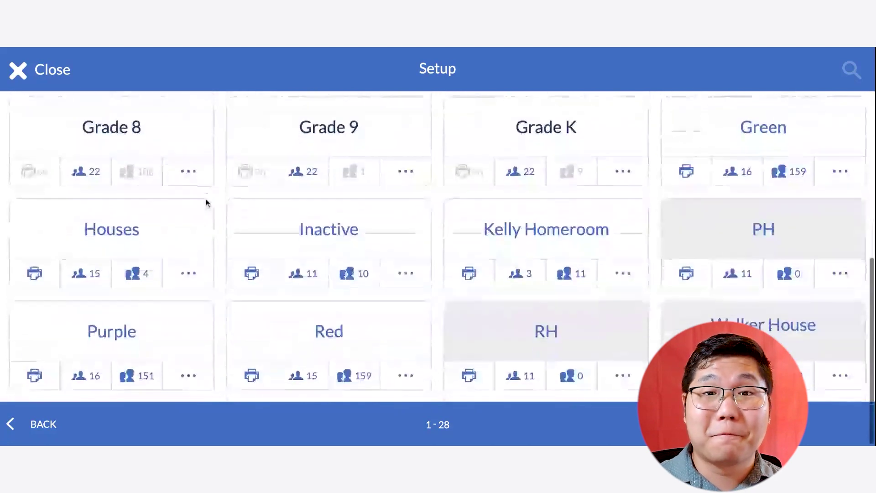
left_click(405, 281)
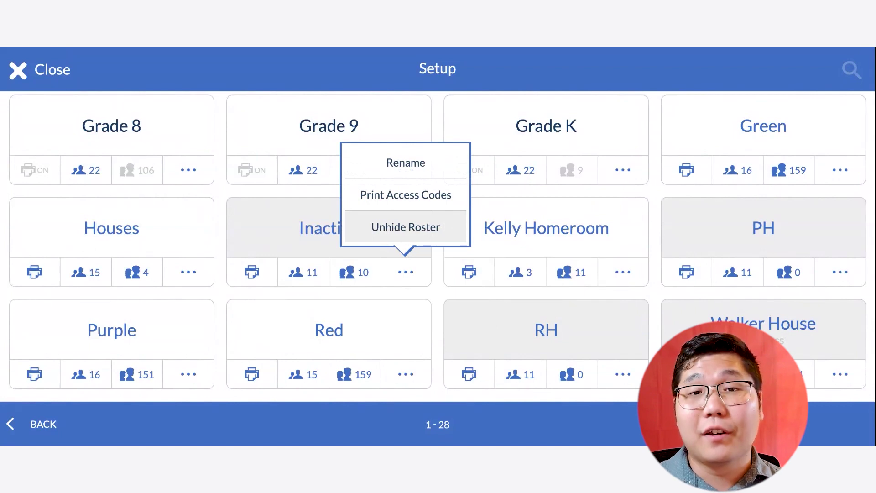
left_click(405, 226)
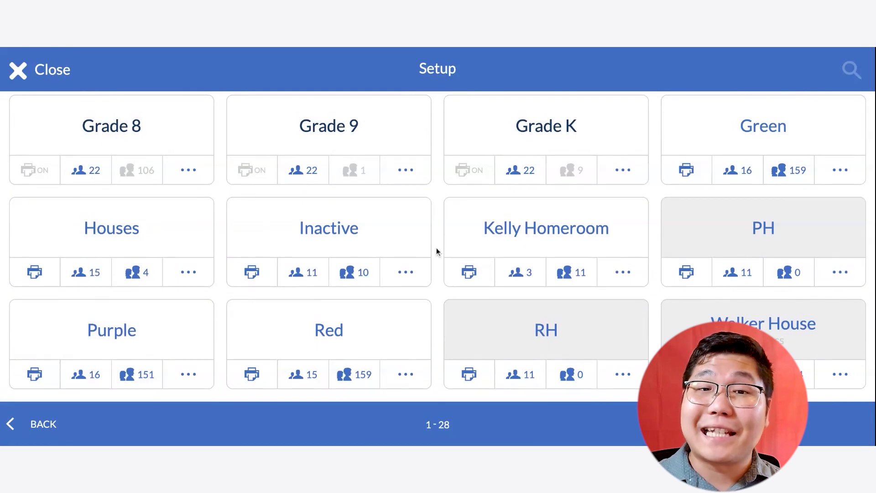
- Switch the roster list from My Rosters to All Rosters
scroll(438, 247, "up", 10)
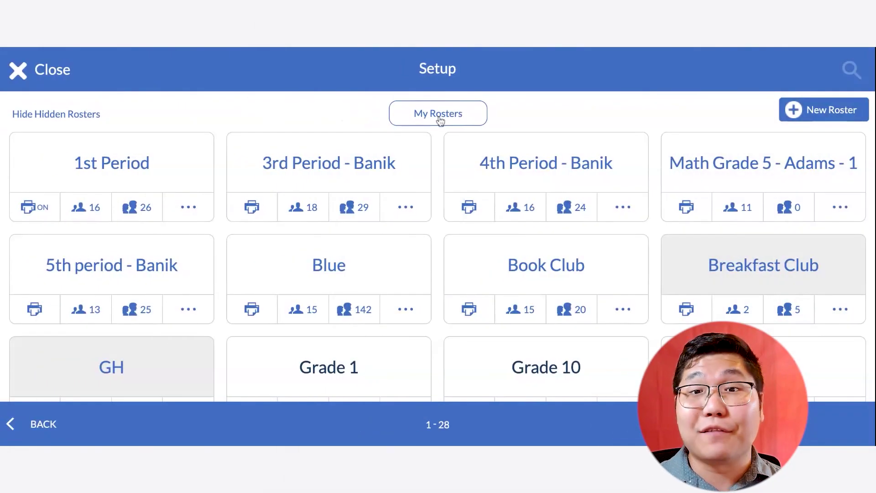
left_click(439, 118)
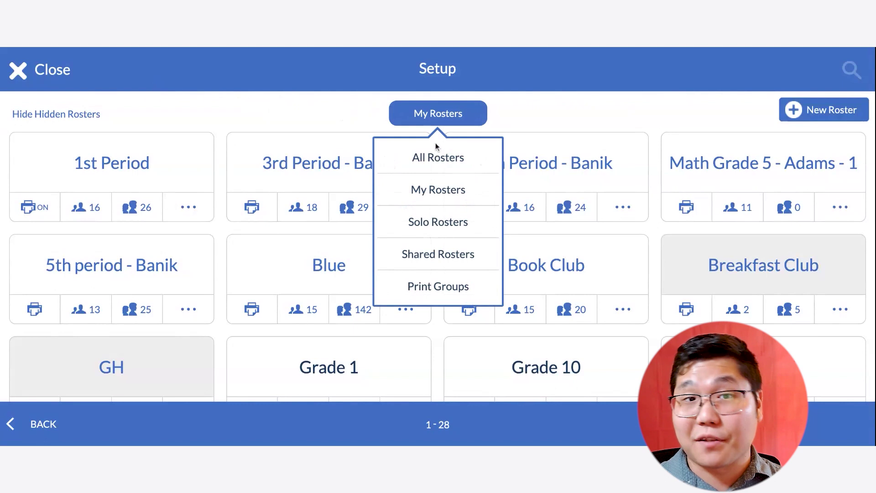
left_click(437, 157)
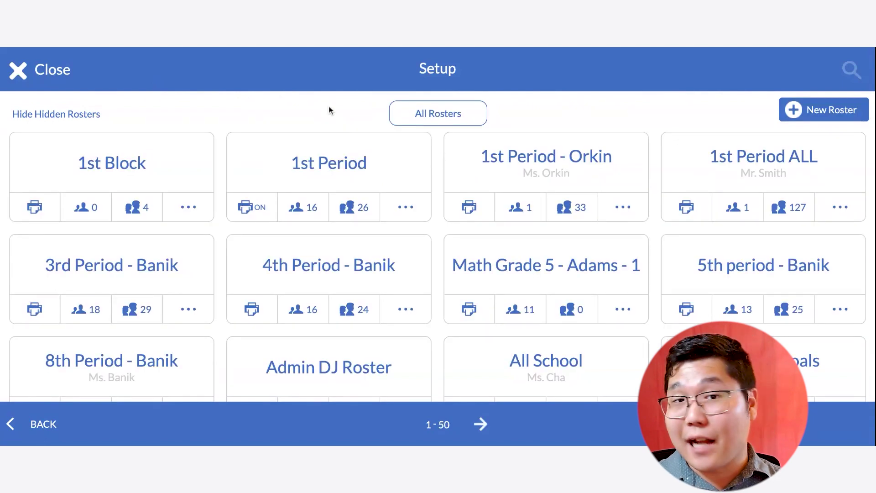
scroll(251, 110, "down", 1)
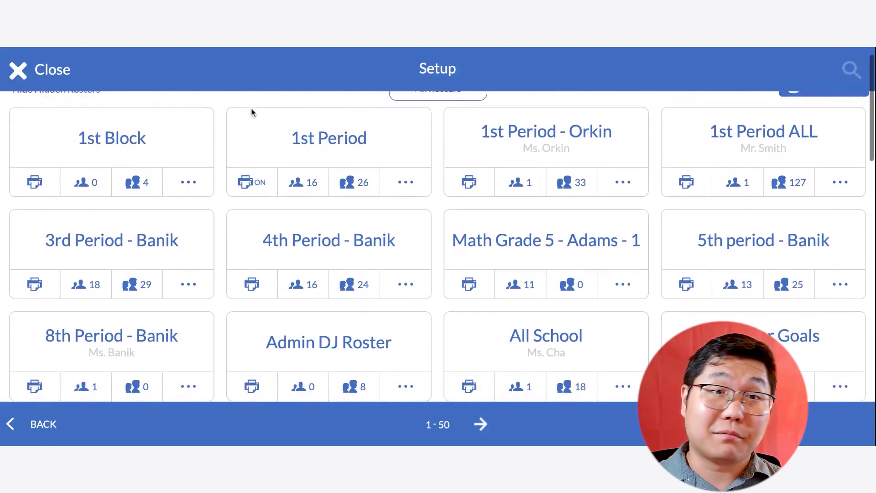